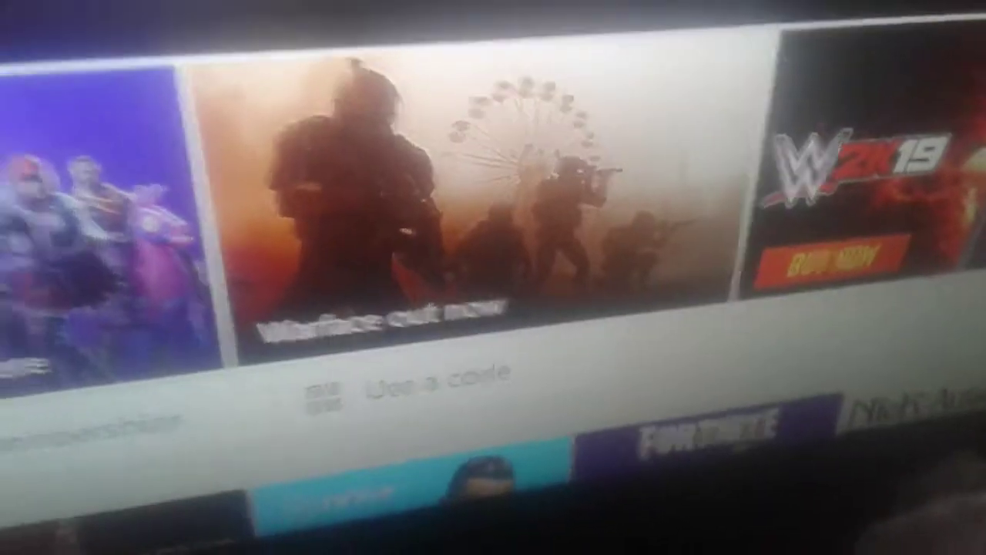
# Browse the featured tiles to see Warface downloading at 2.54 of 8.98 GB, then return to store home
pyautogui.press('Down')
pyautogui.press('Right')
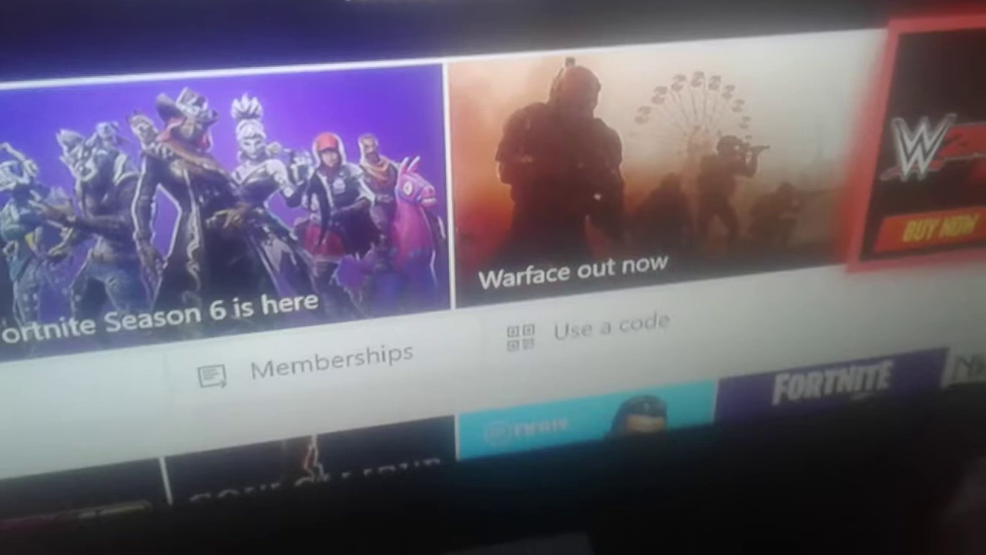
pyautogui.press('Left')
pyautogui.press('Left')
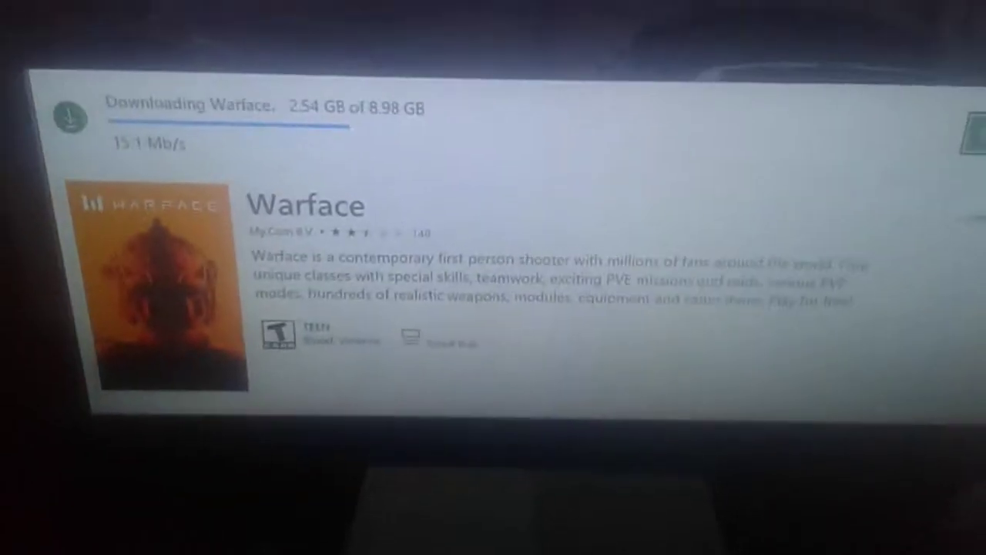
pyautogui.press('Escape')
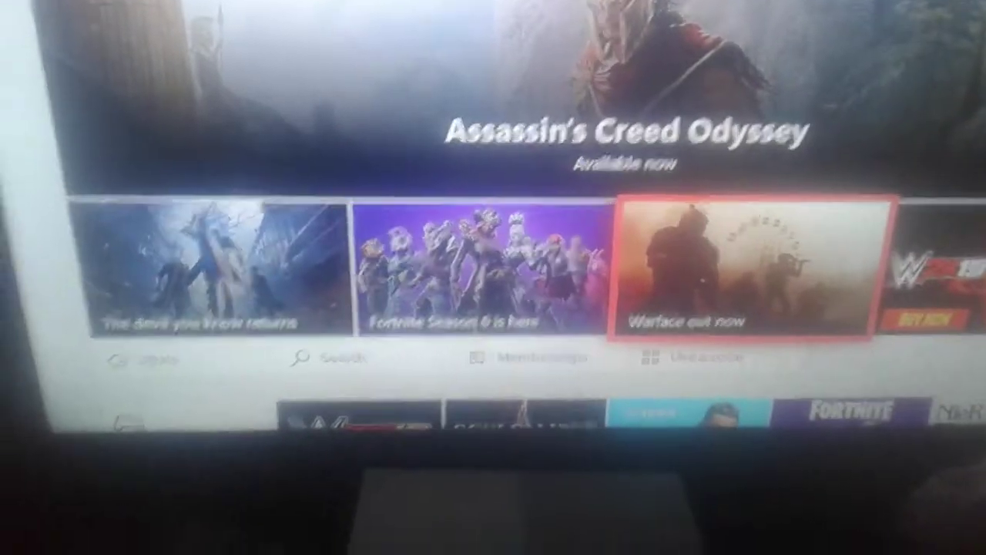